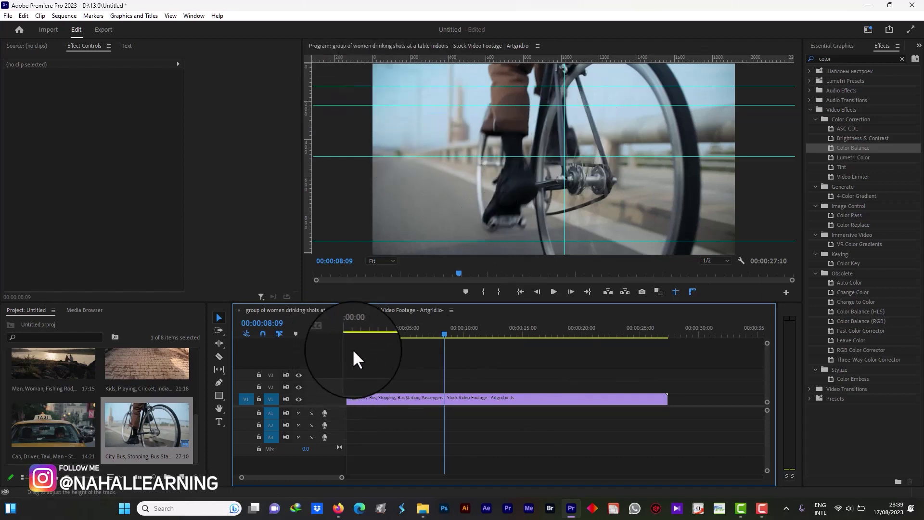
Step: Scrub the playhead to about 00:00:08 to bring up the bicycle clip's settings
left_click_drag(364, 330, 444, 332)
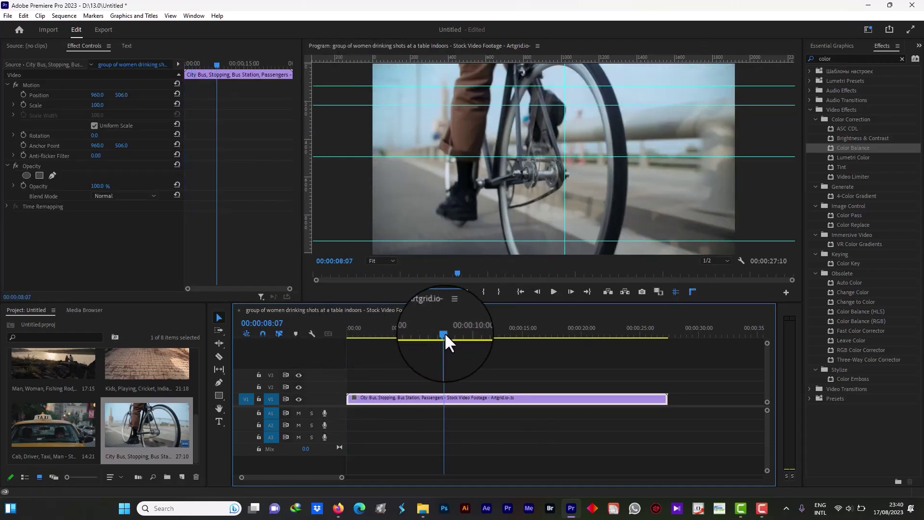
Step: Find the Tint effect by searching 'tint' and apply it to the bicycle clip on V1
left_click(855, 58)
type("ti")
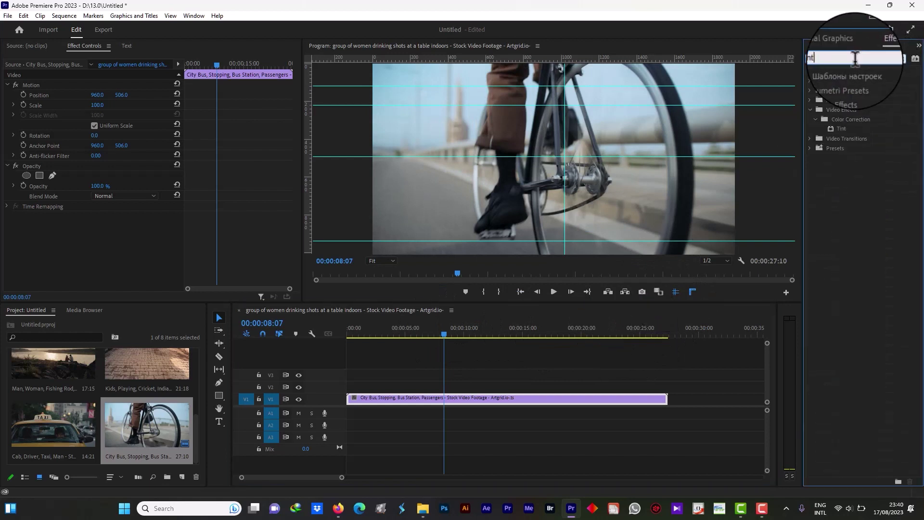
type("nt")
left_click_drag(841, 128, 414, 398)
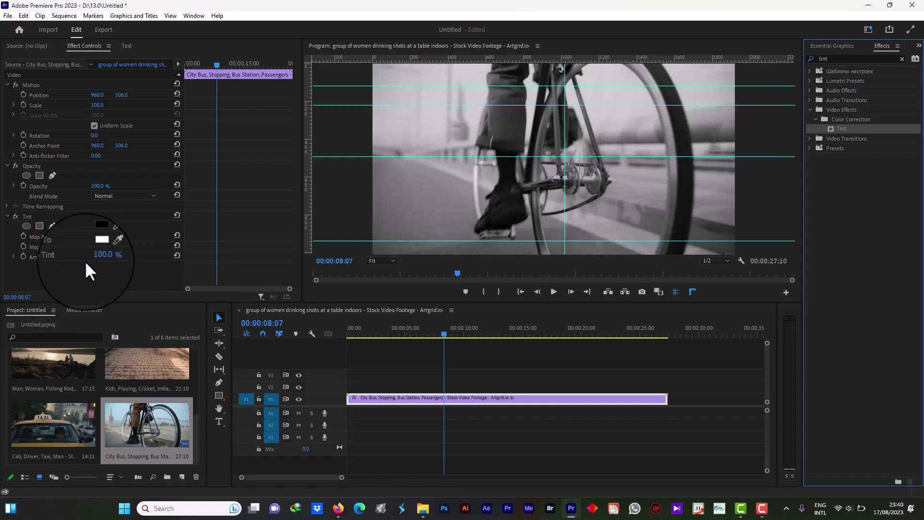
Step: Set the Tint's Map Black To colour to bright green
left_click(95, 236)
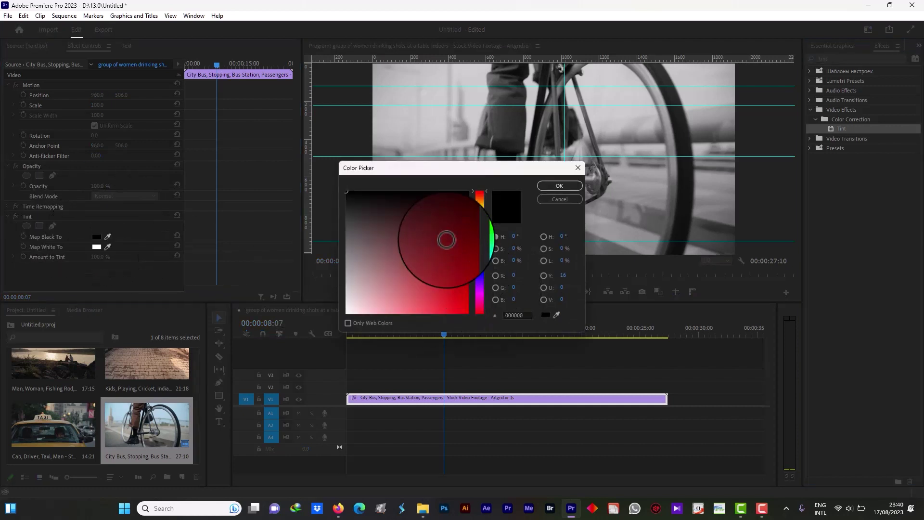
left_click(481, 238)
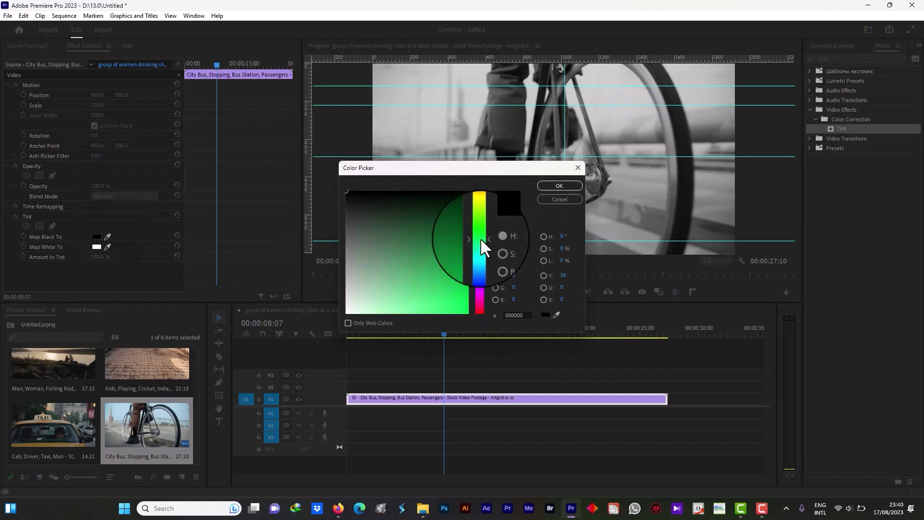
left_click(468, 287)
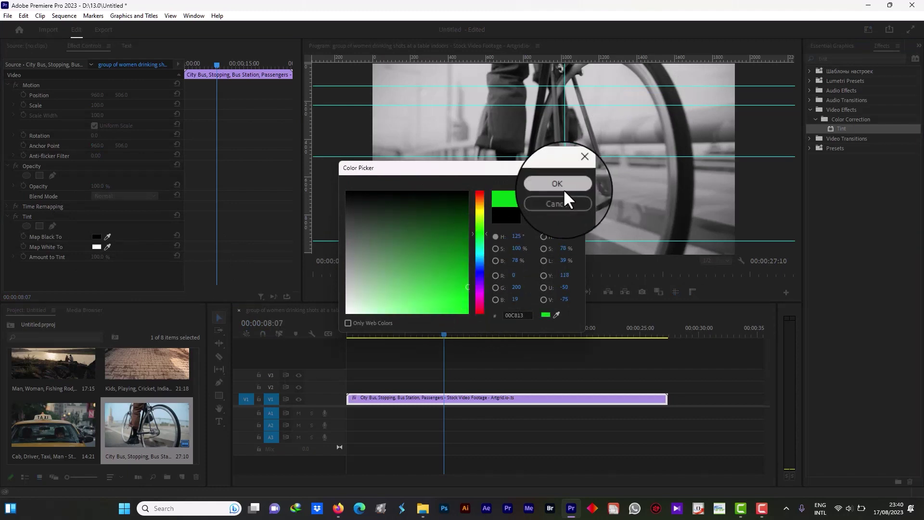
left_click(558, 183)
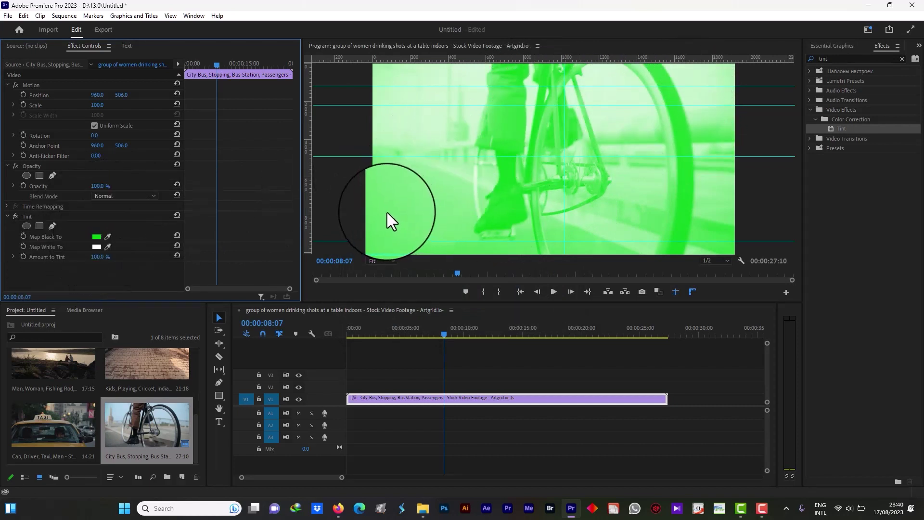
Step: Set the Tint's Map White To colour to red (F54242)
left_click(97, 246)
left_click(434, 307)
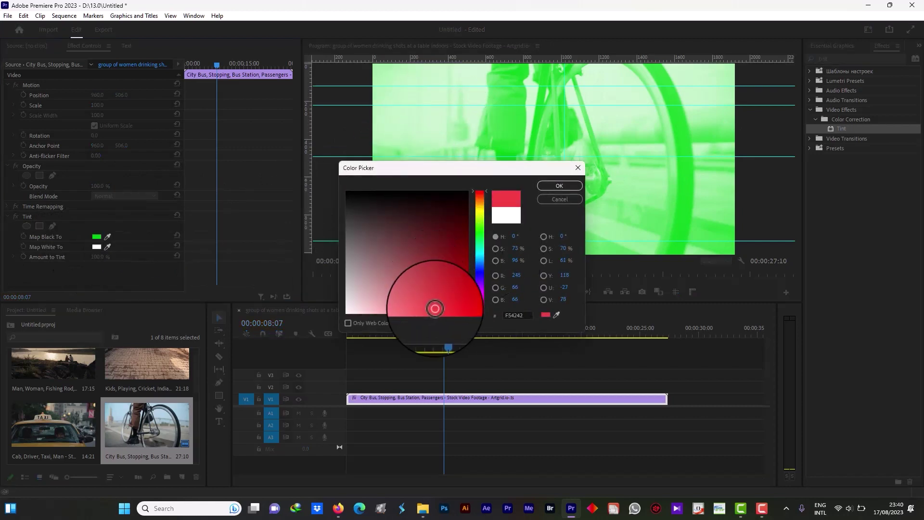
left_click(574, 185)
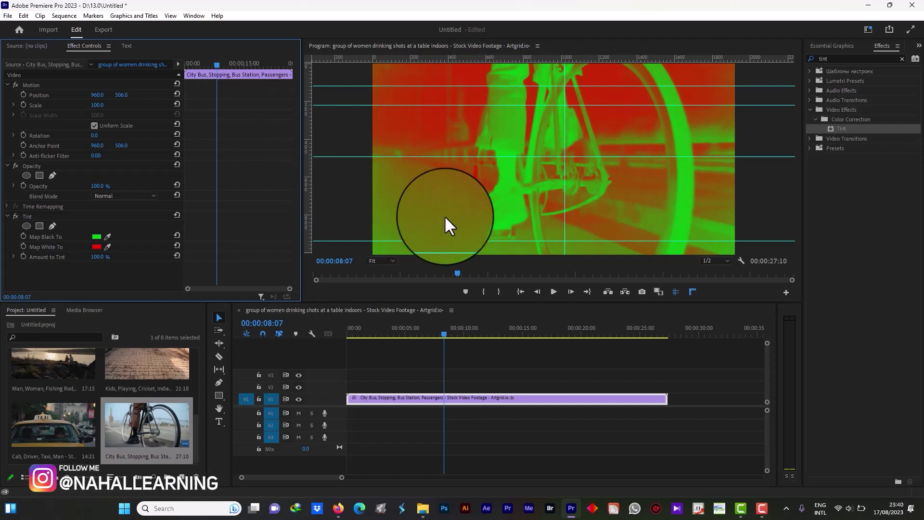
Step: Lower the Amount to Tint from 100% to 49.0%
left_click_drag(98, 256, 70, 260)
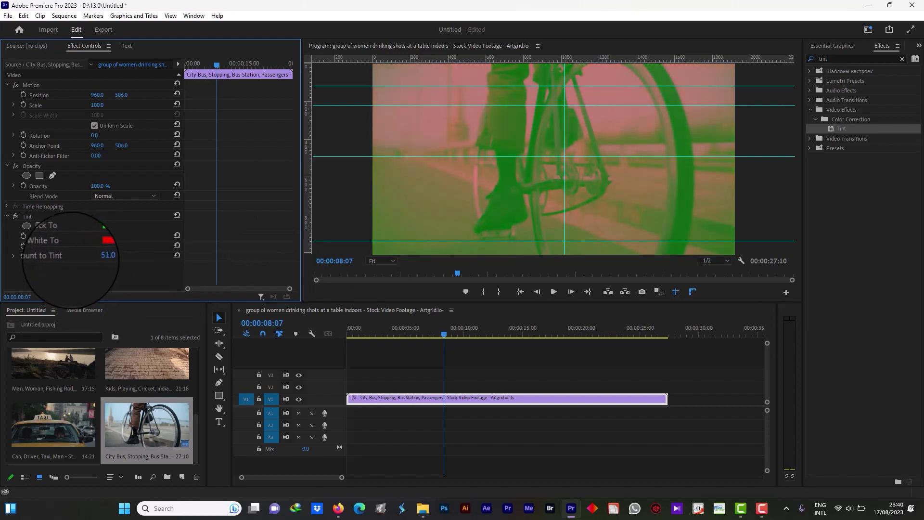
left_click_drag(70, 256, 70, 257)
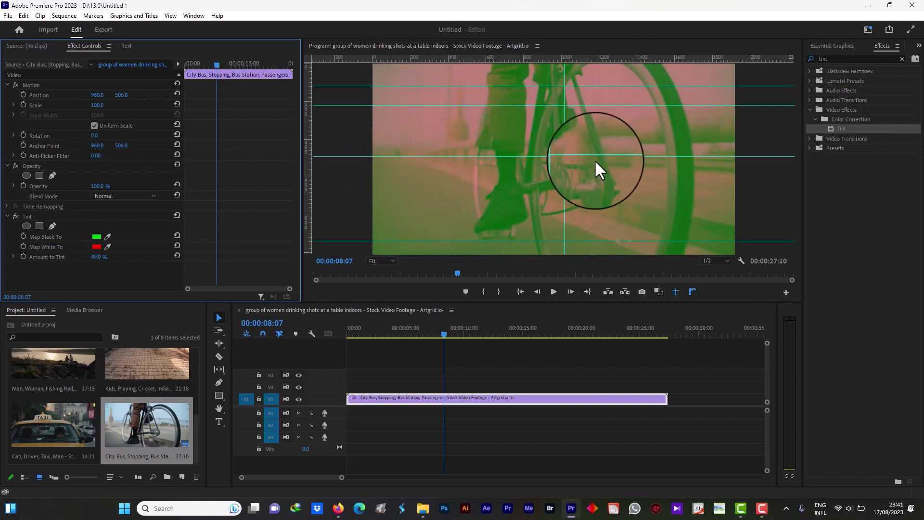
Step: Change the Tint's Map Black To colour to a dark brown
left_click(96, 237)
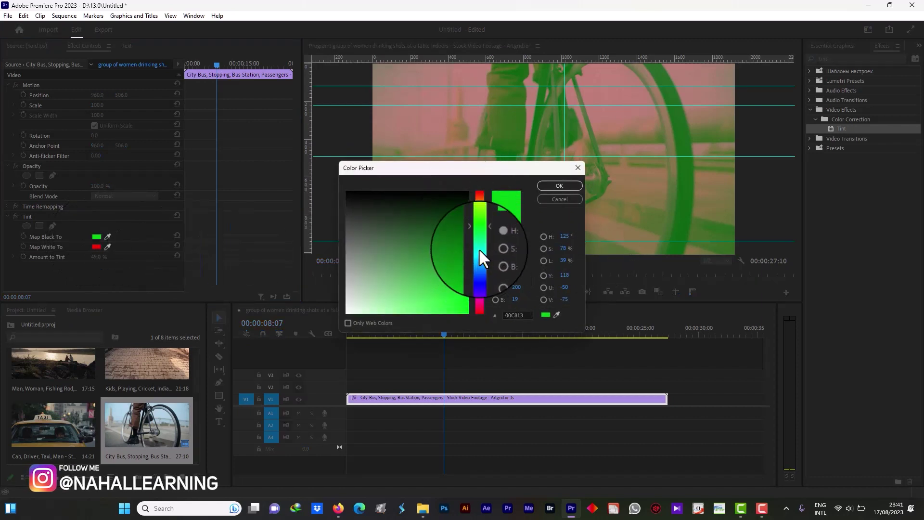
left_click(481, 203)
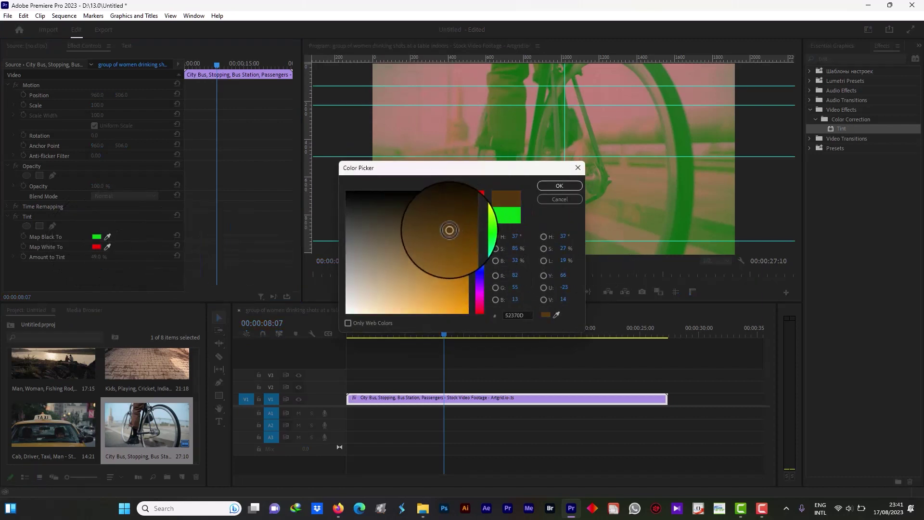
left_click(441, 236)
left_click(567, 185)
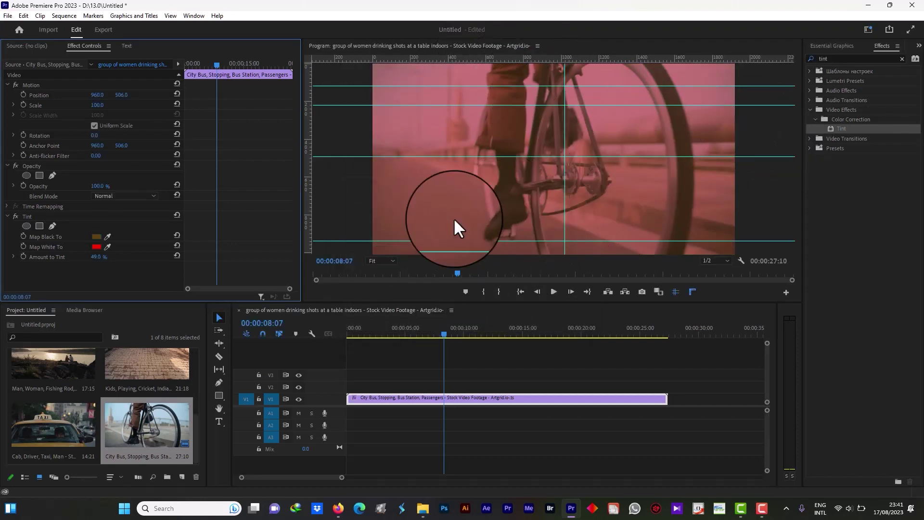
Step: Change the Tint's Map White To colour to a soft pale pink (F18C8C)
left_click(96, 246)
left_click_drag(450, 269, 385, 296)
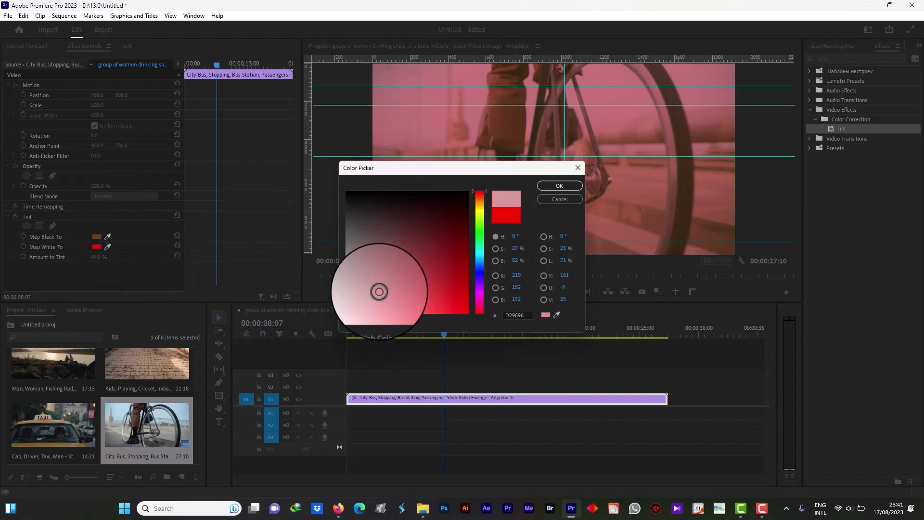
left_click_drag(385, 296, 405, 309)
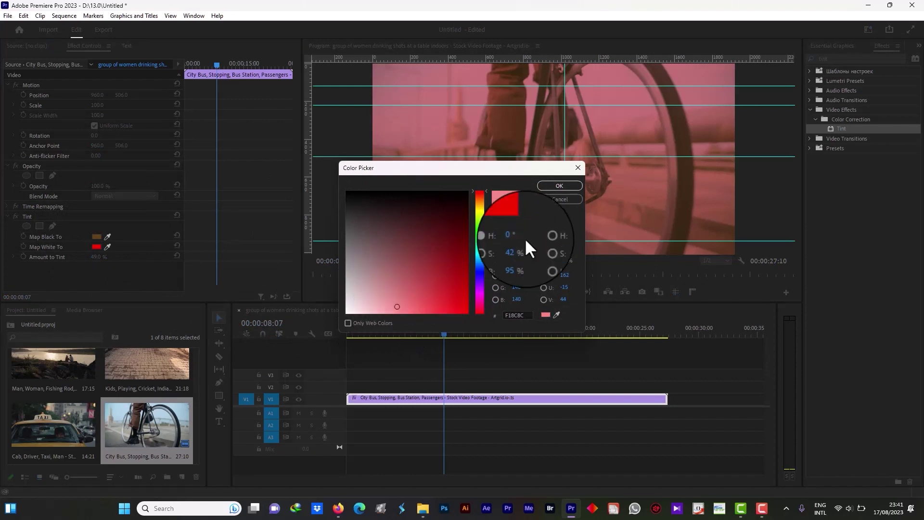
left_click(559, 186)
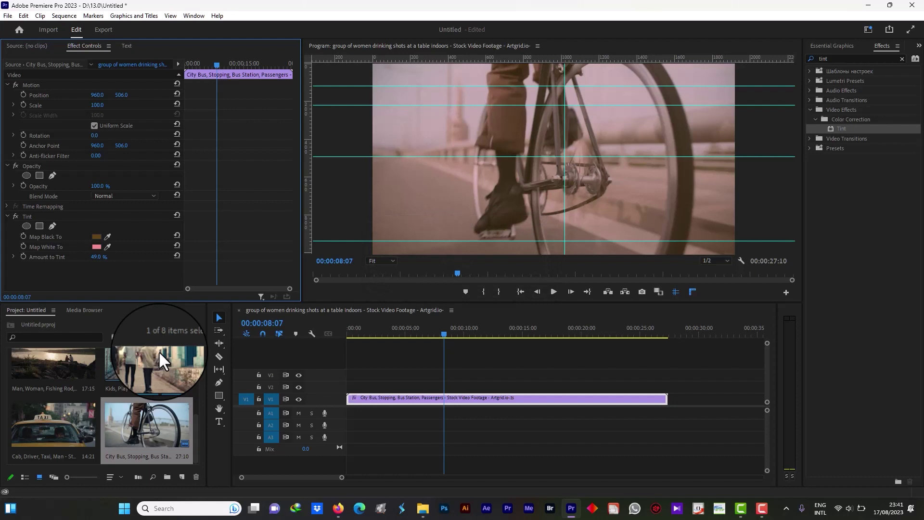
left_click(15, 216)
left_click(15, 216)
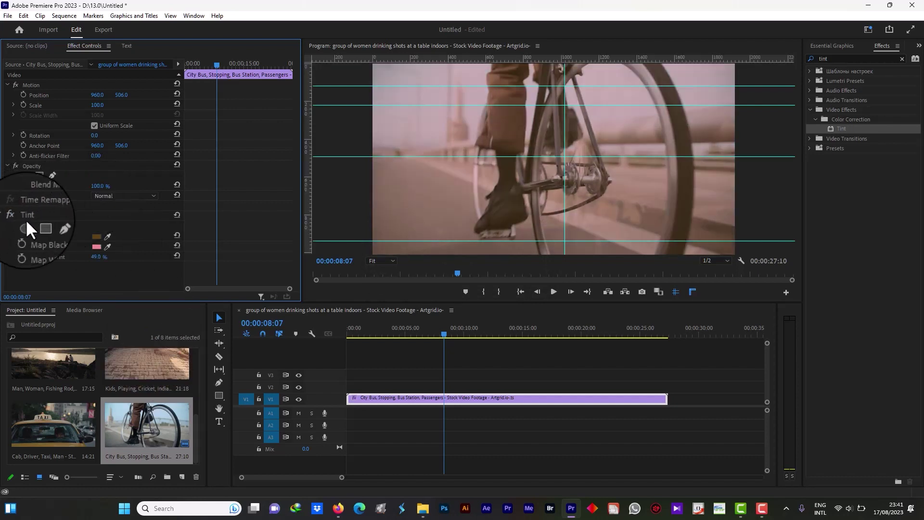